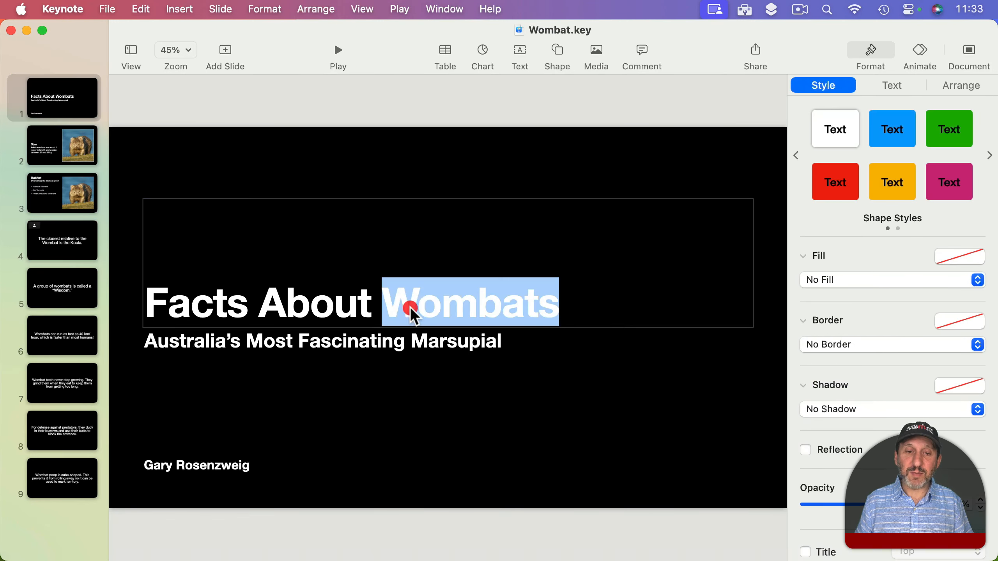
Step: Select text in the Keynote title and the Mail message, and place the cursor before "As the sun" in Pages to compare selection and accent colors
triple_click(410, 307)
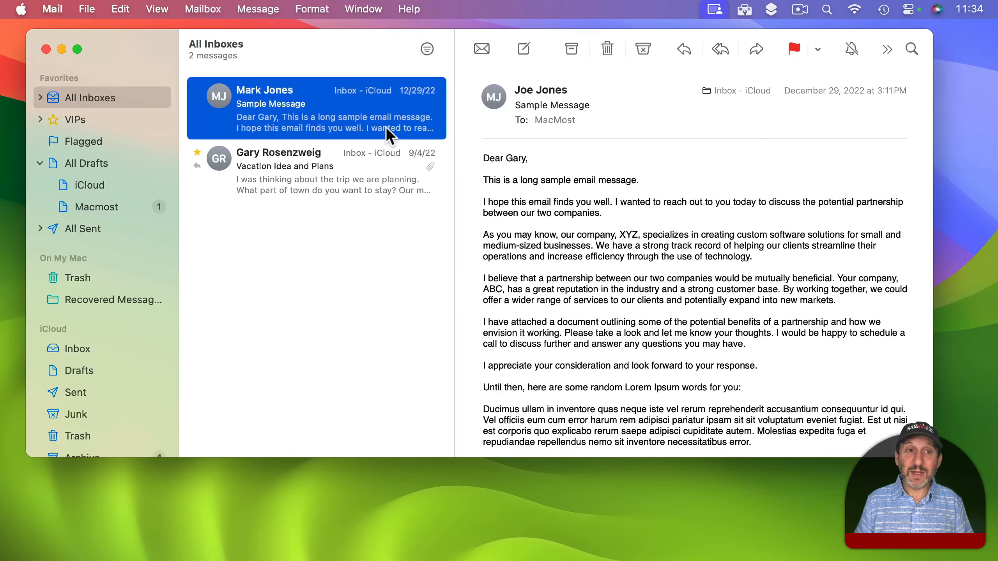
left_click_drag(486, 157, 720, 264)
left_click(259, 114)
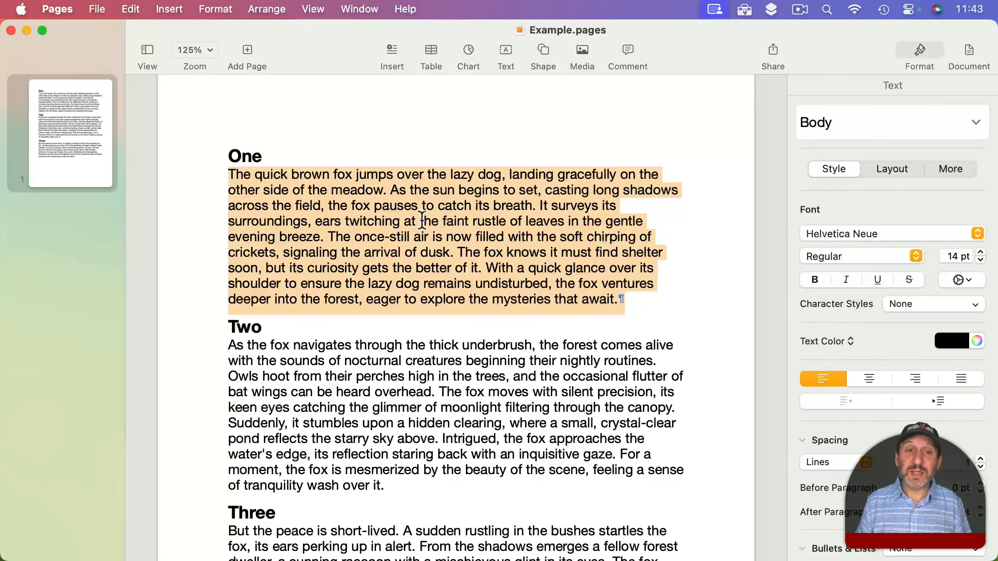
left_click(392, 190)
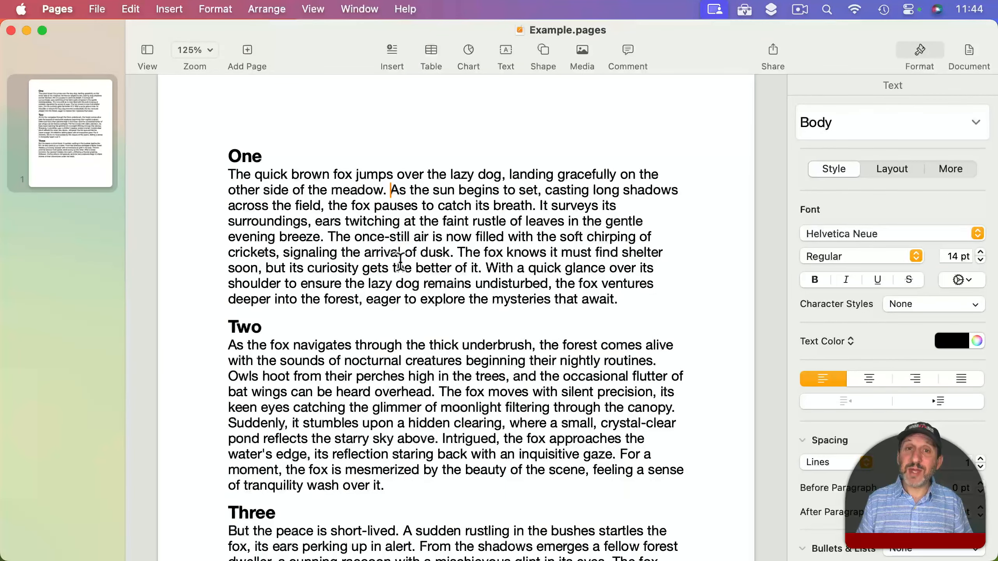
mouse_move(509, 534)
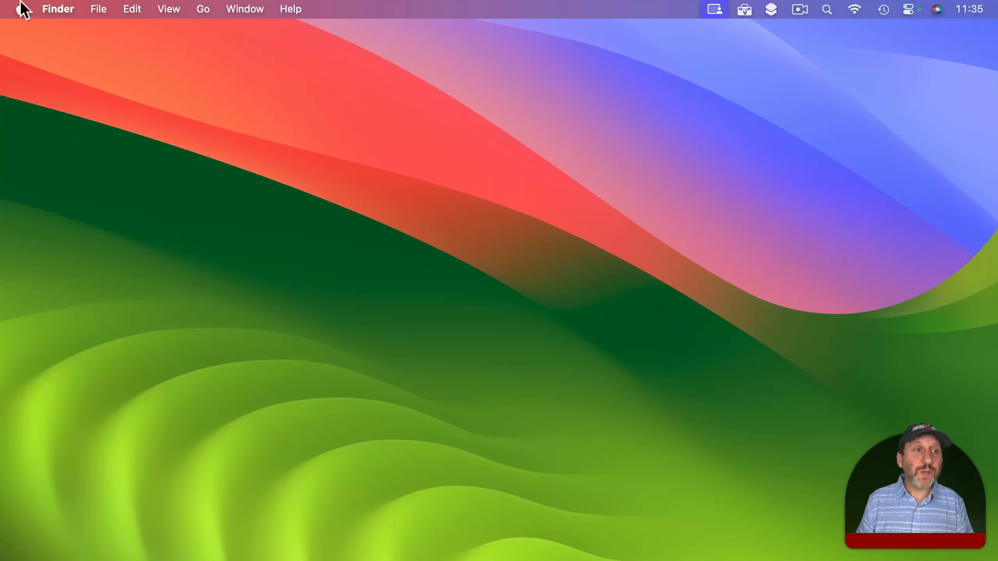
Step: Switch to System Settings and set the Appearance accent color to Purple
left_click(21, 8)
left_click(42, 59)
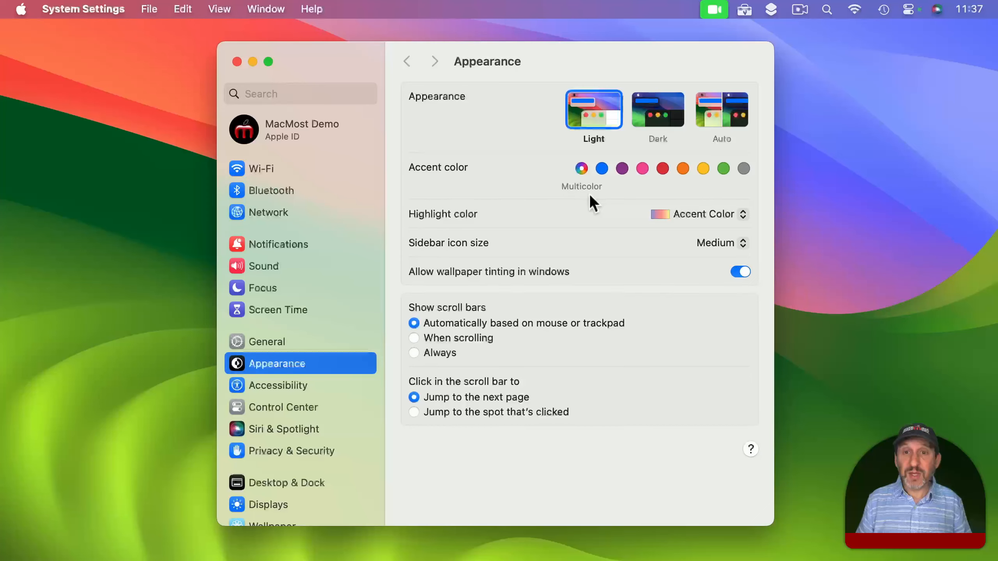
left_click(623, 168)
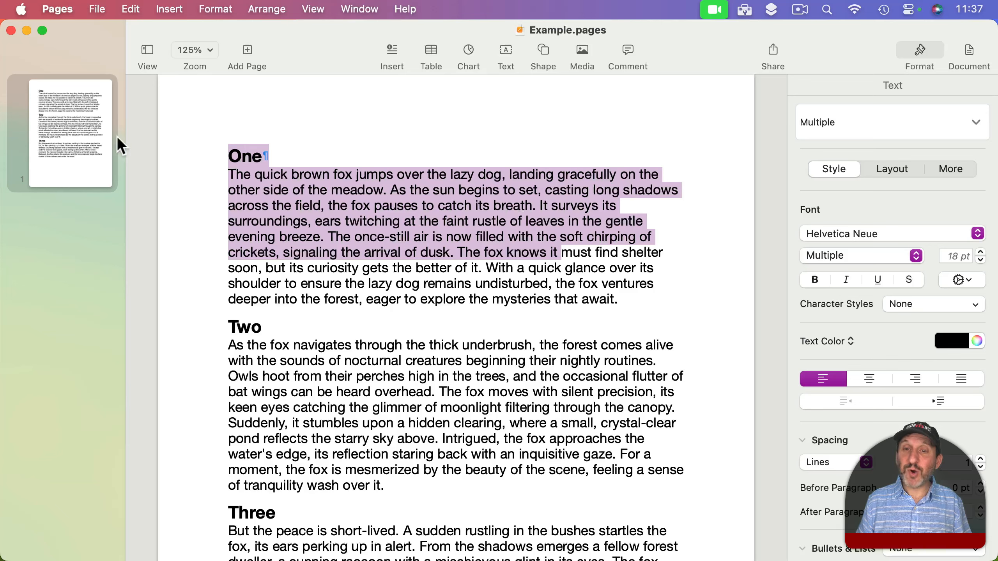
Step: Examine the sidebar selection color using the page thumbnail in Pages and the Notes folder in Notes
left_click(17, 144)
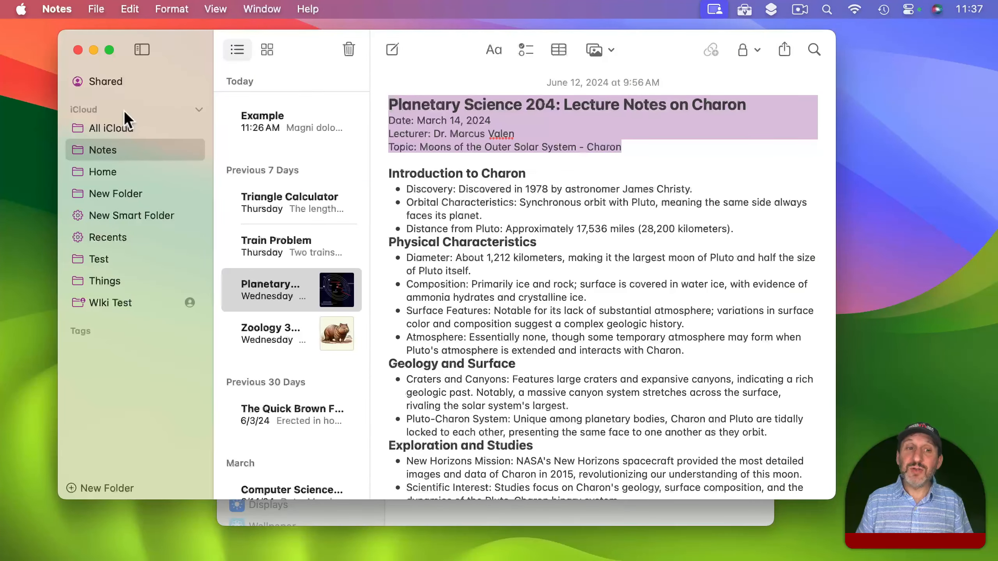
left_click(106, 152)
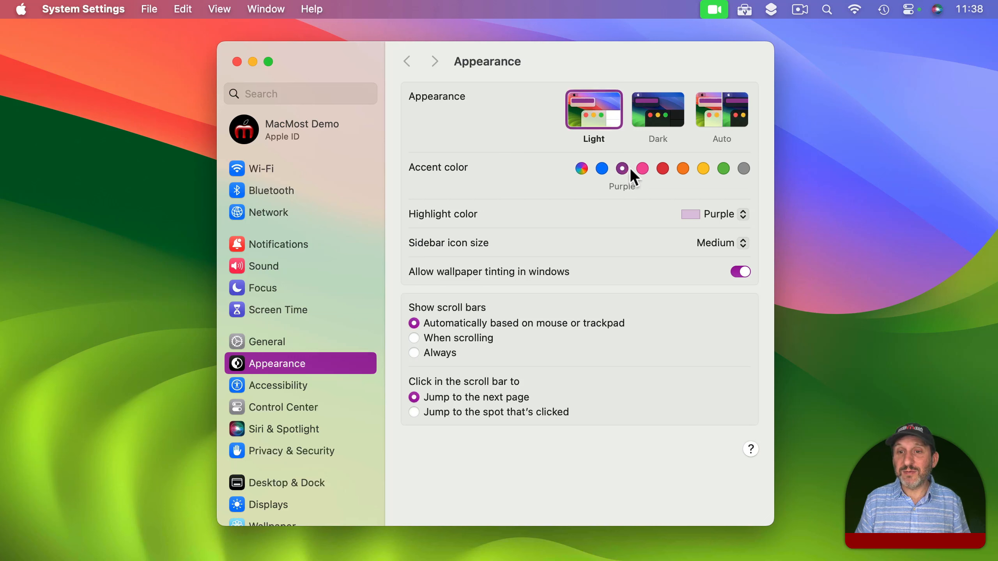
Step: Switch to System Settings and try Orange and Graphite as the accent color
left_click(683, 169)
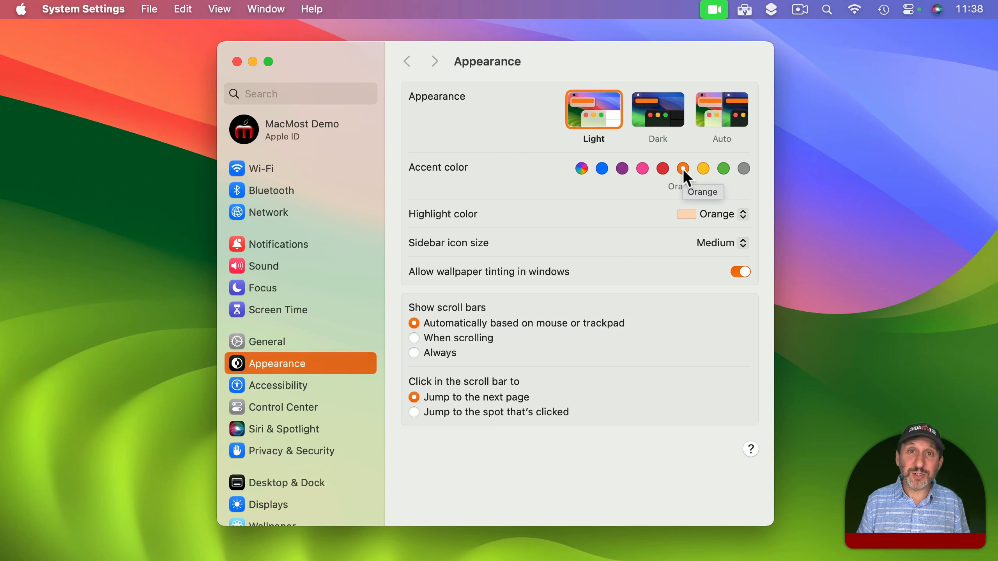
left_click(744, 168)
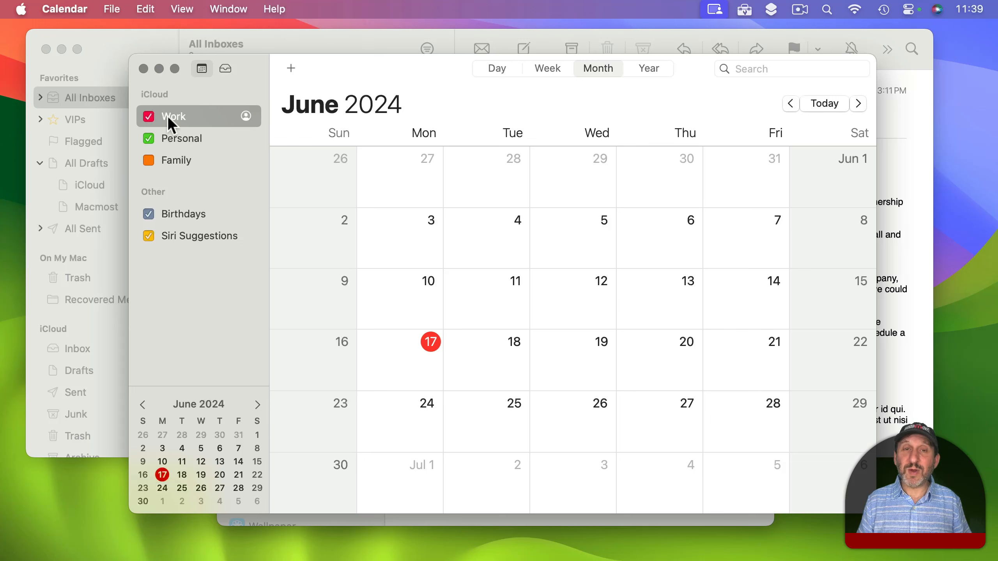
Step: Examine the selection colors on the Personal and Work calendars in Calendar and on The Beatles in Music's artist list
left_click(218, 139)
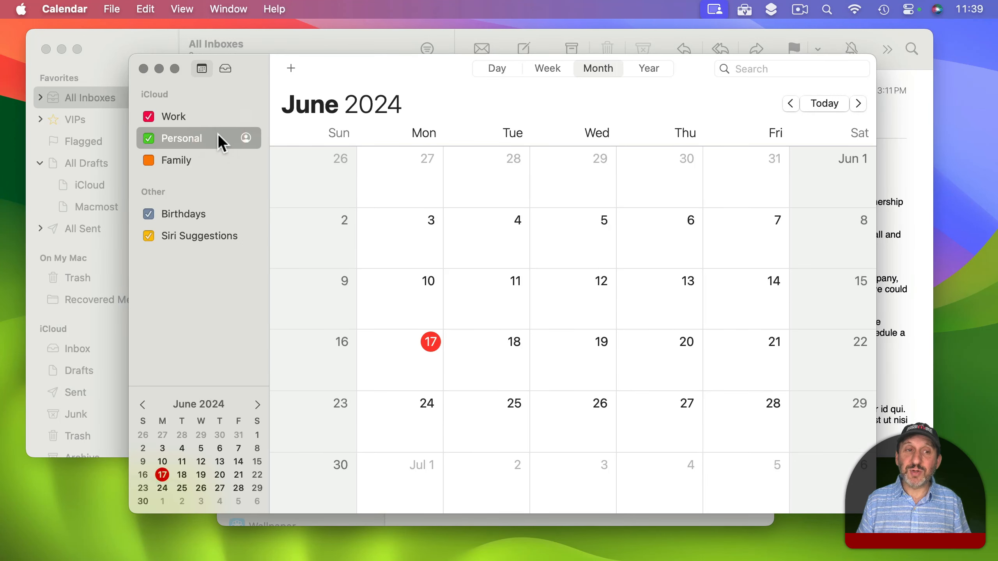
left_click(200, 117)
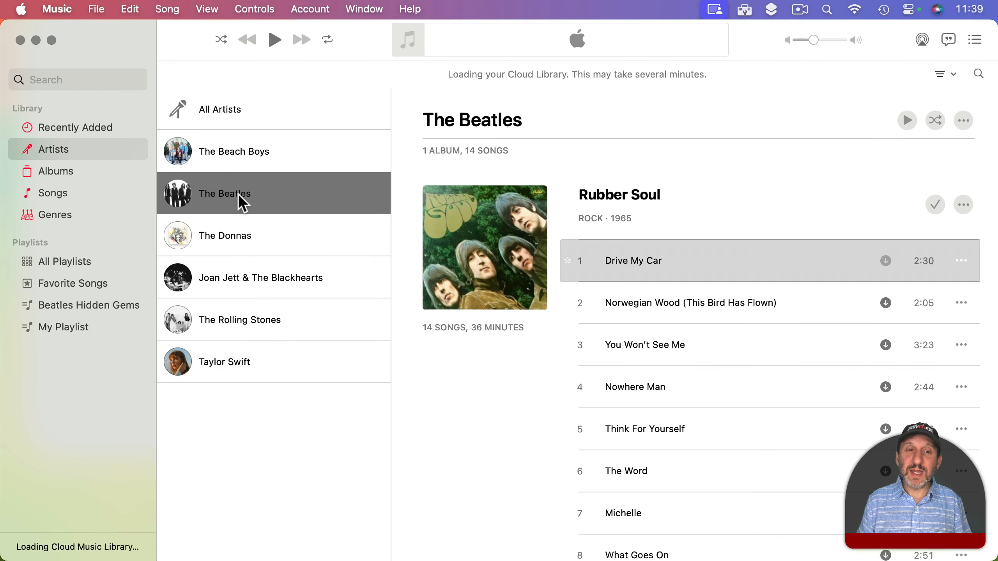
left_click(276, 194)
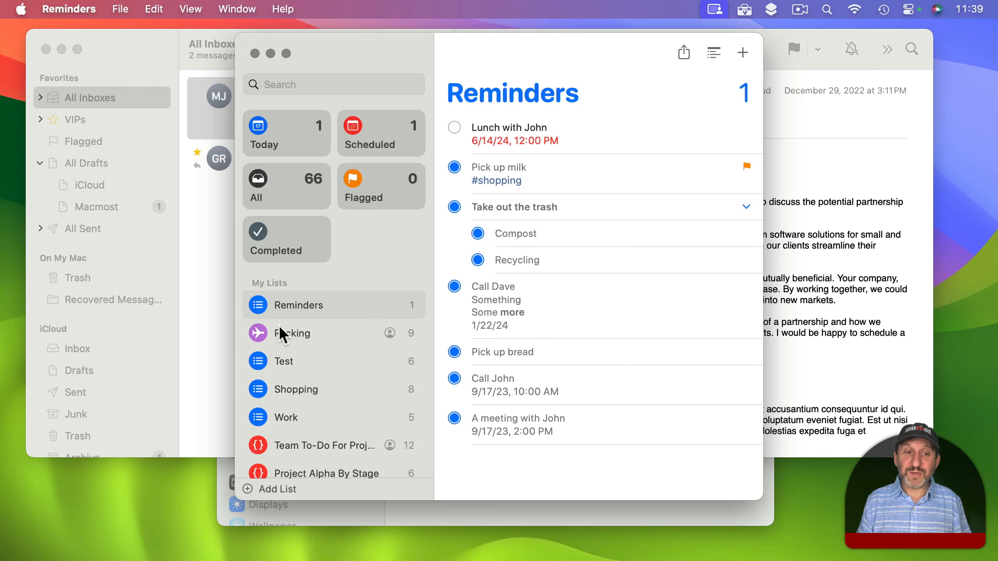
Step: Switch to Reminders and compare selection colors across Packing, Reminders, Team To-Do and the Today, Scheduled, All and Flagged smart lists
left_click(264, 334)
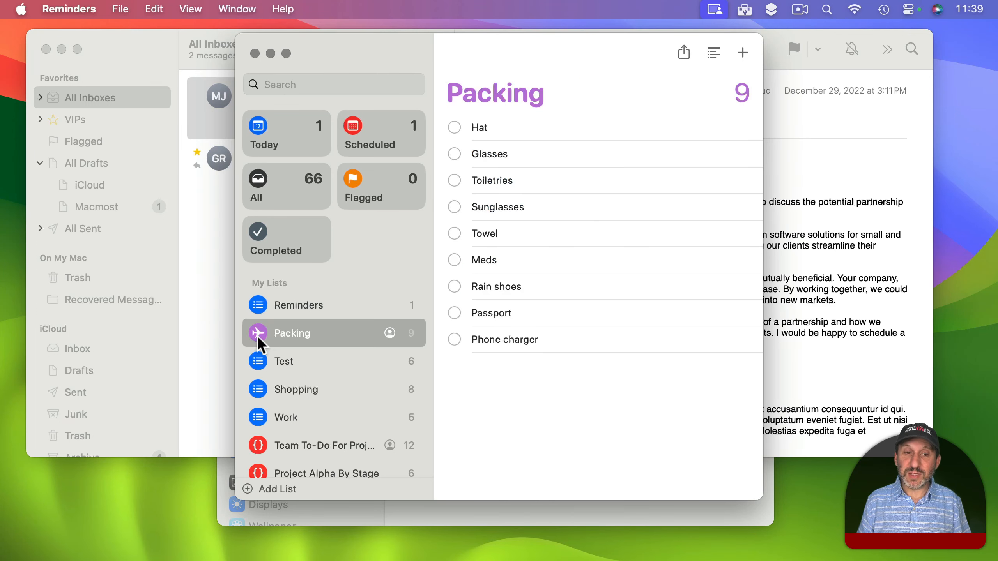
left_click(286, 306)
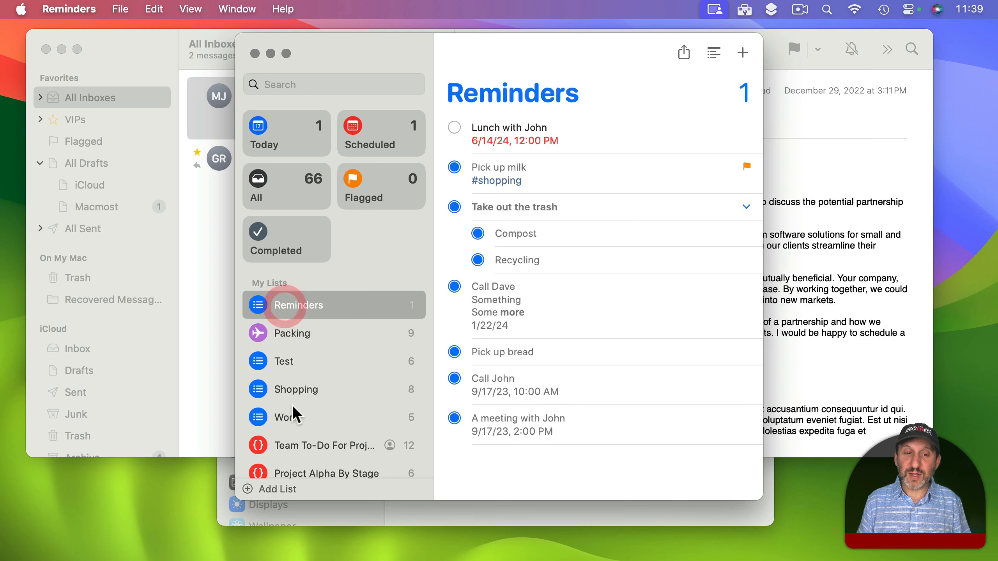
left_click(293, 447)
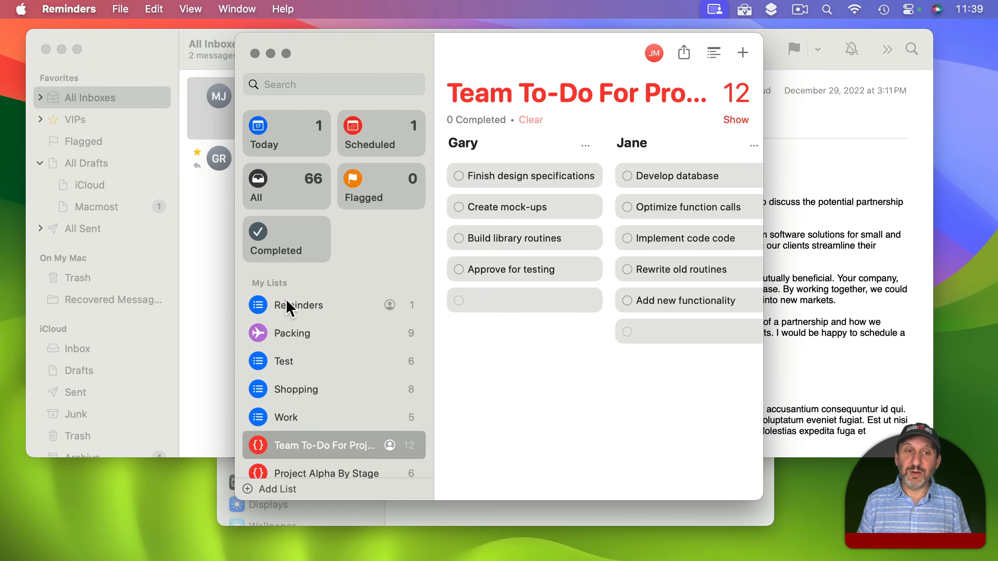
left_click(290, 306)
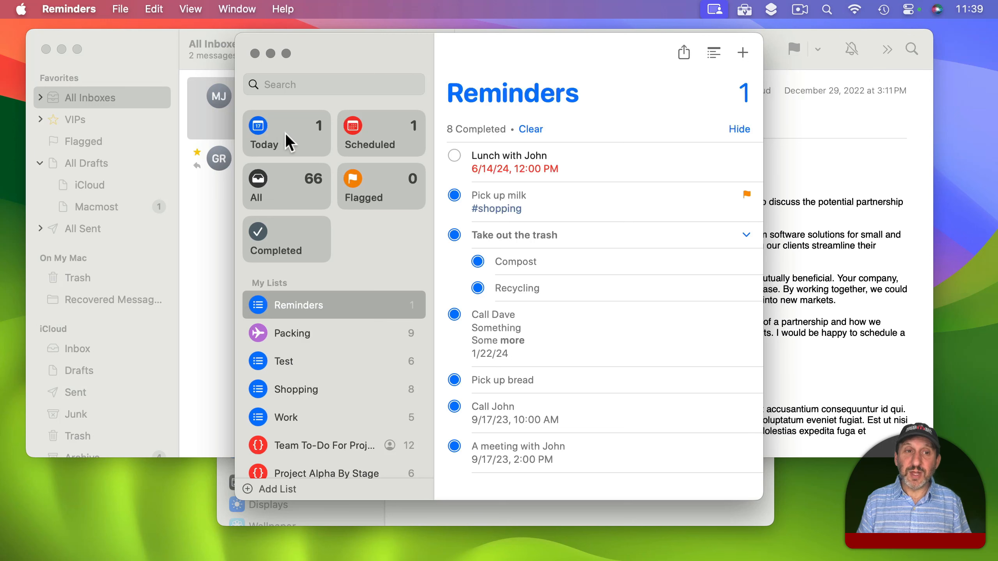
left_click(289, 143)
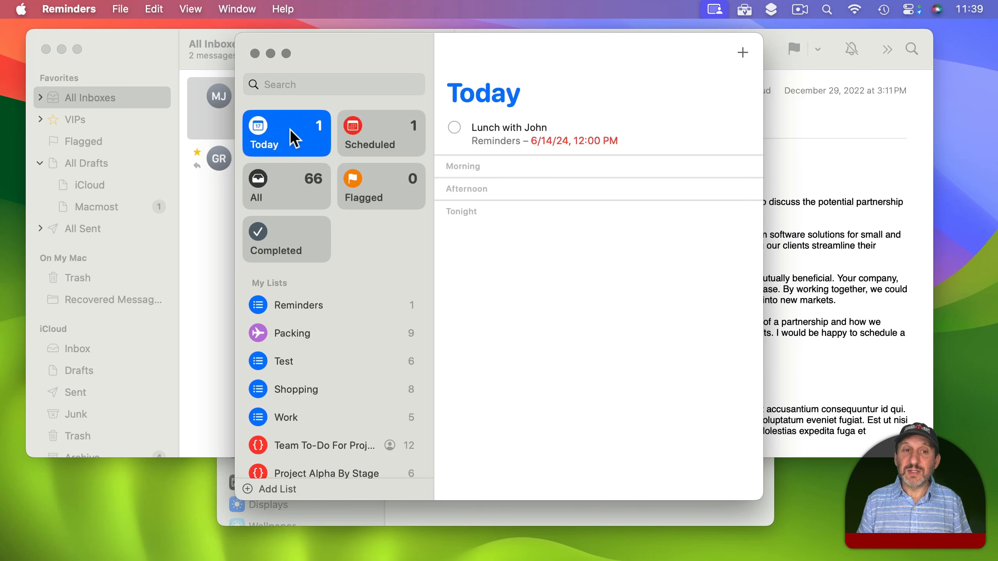
left_click(371, 138)
left_click(307, 185)
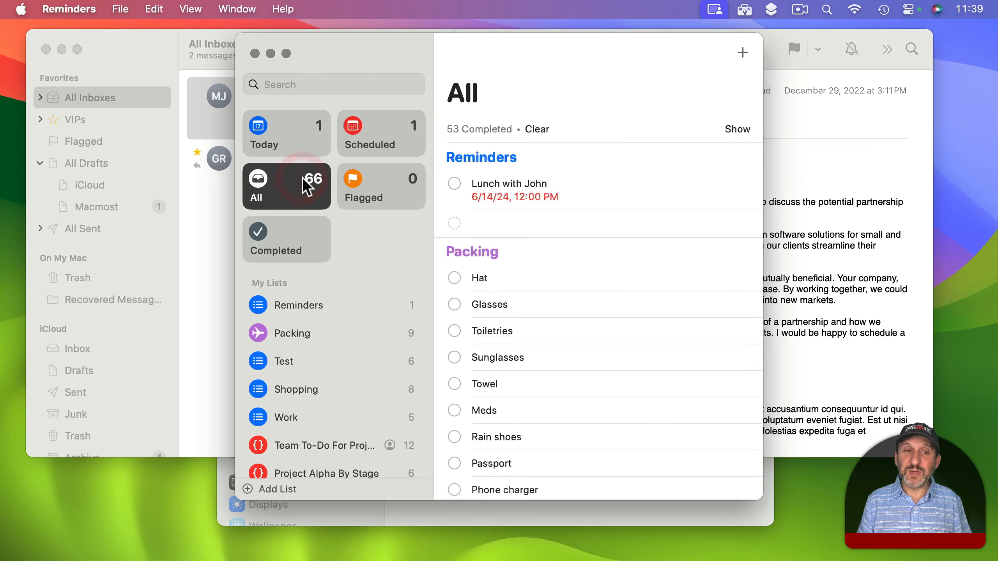
left_click(378, 185)
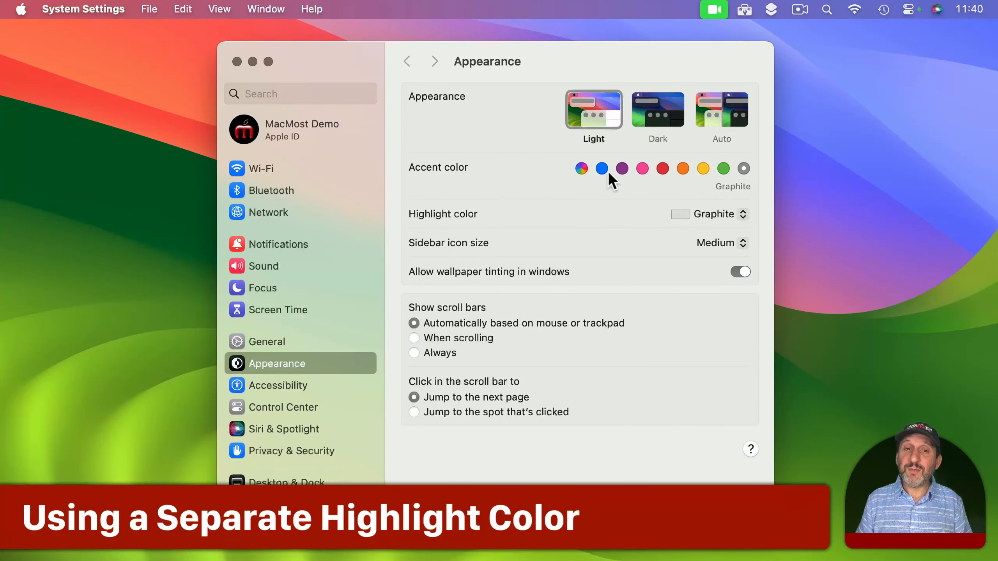
Step: In System Settings, try Pink and Red as the accent color and return it to Purple
left_click(621, 168)
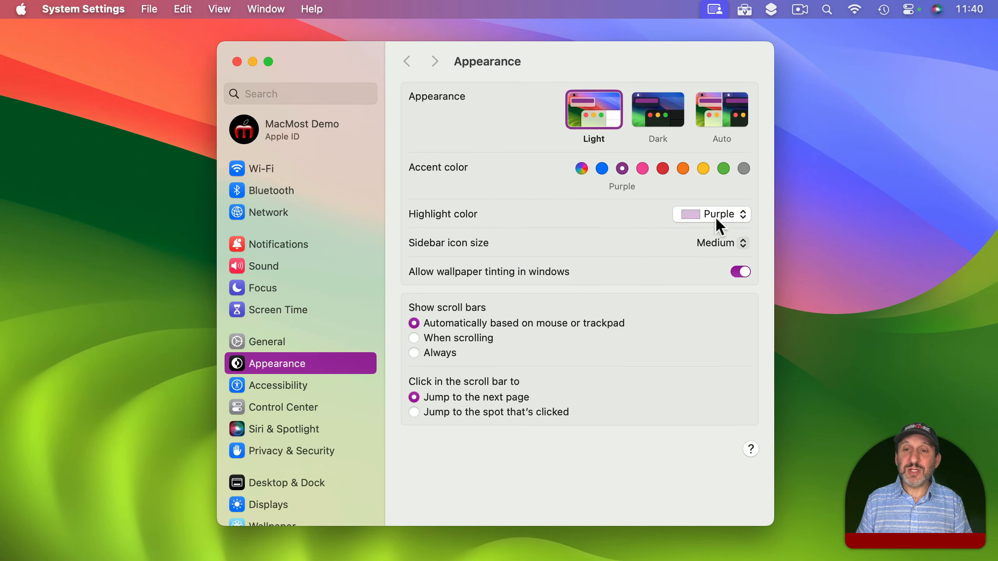
left_click(643, 169)
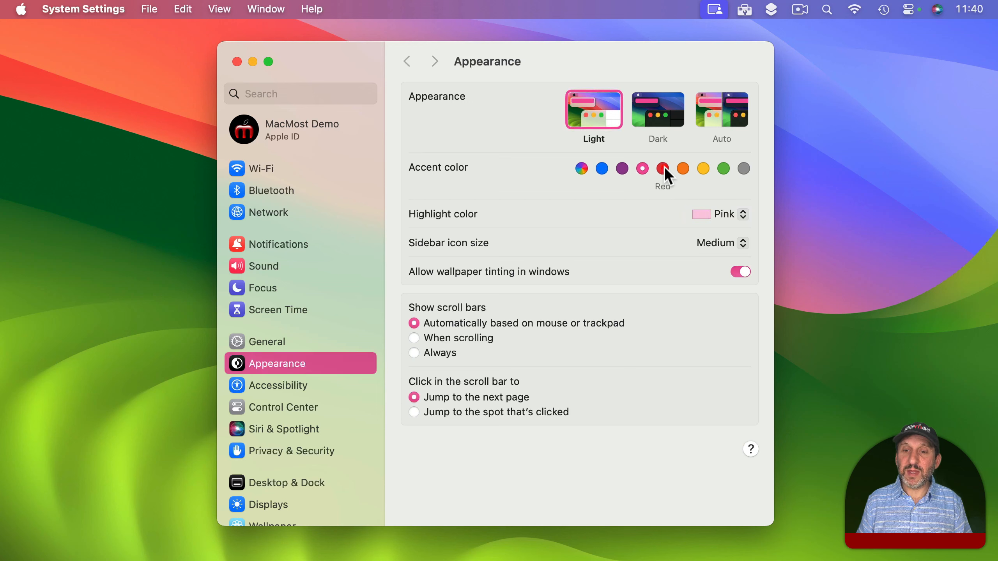
left_click(663, 168)
left_click(622, 168)
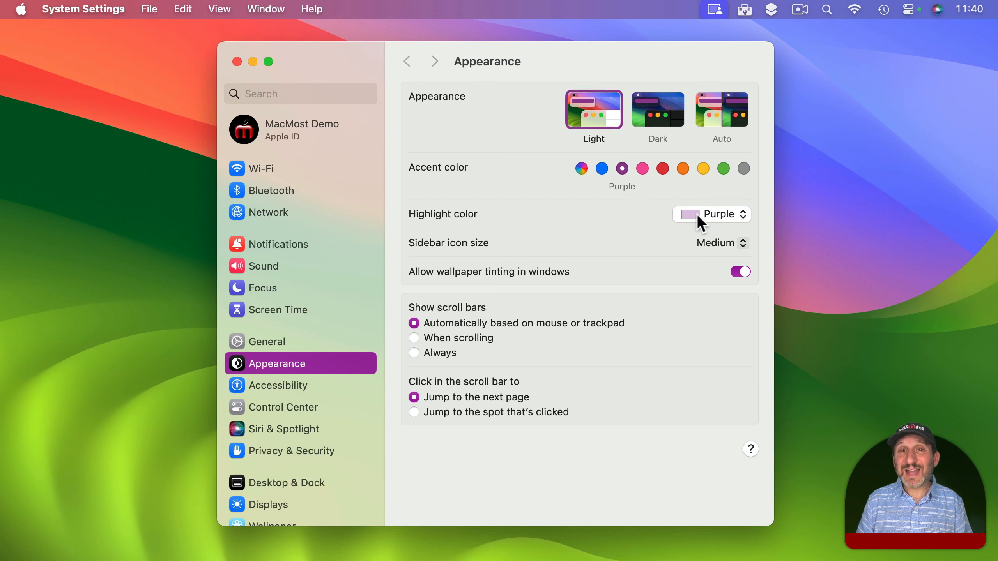
Step: Set the highlight color to Orange and select part of paragraph One in Pages to preview it
left_click(697, 214)
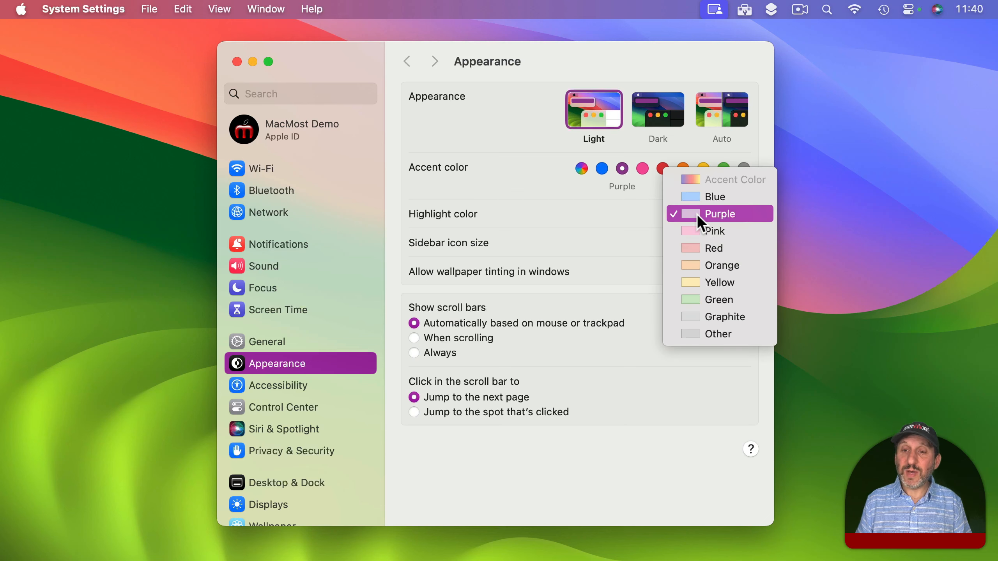
left_click(706, 265)
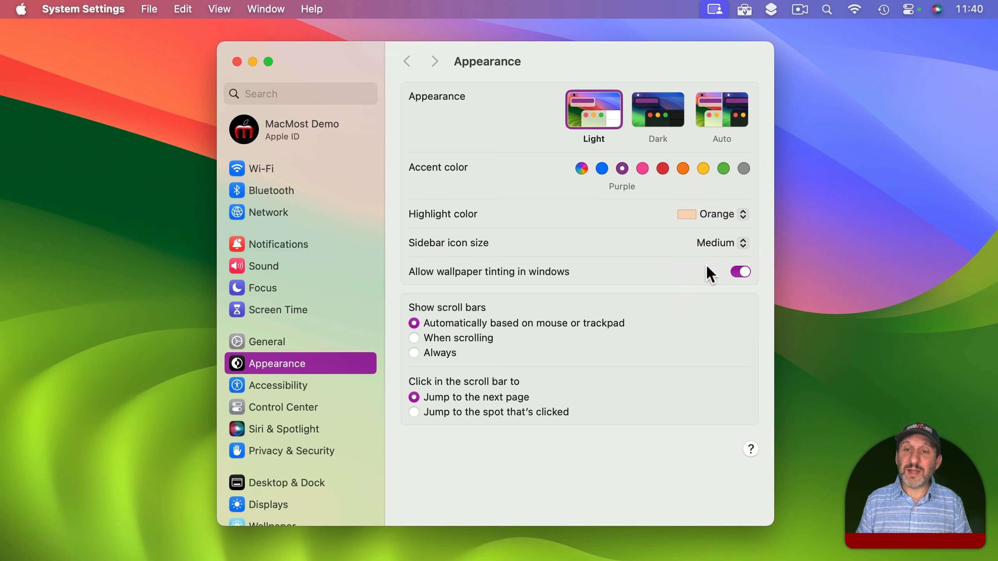
left_click(535, 559)
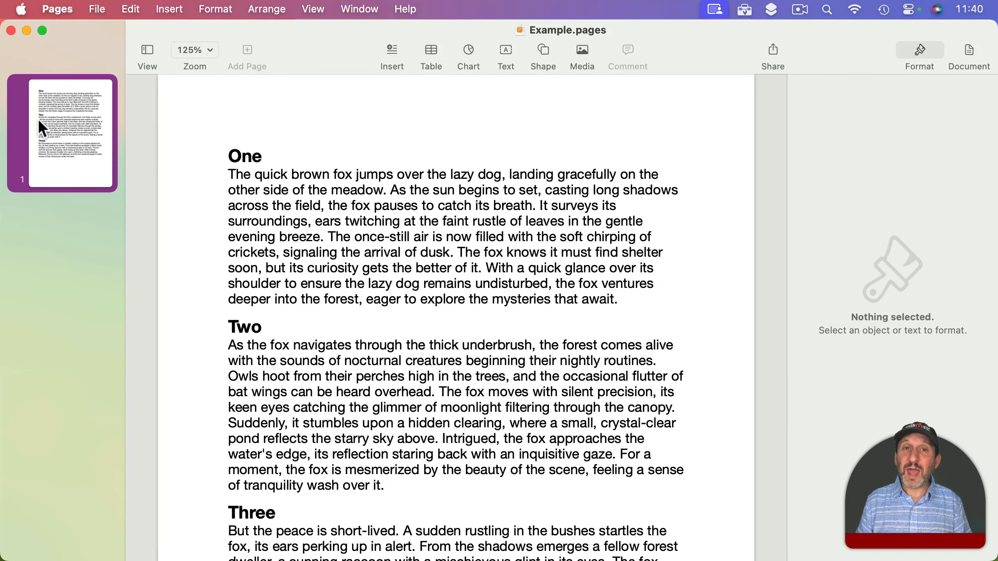
left_click_drag(233, 177, 555, 238)
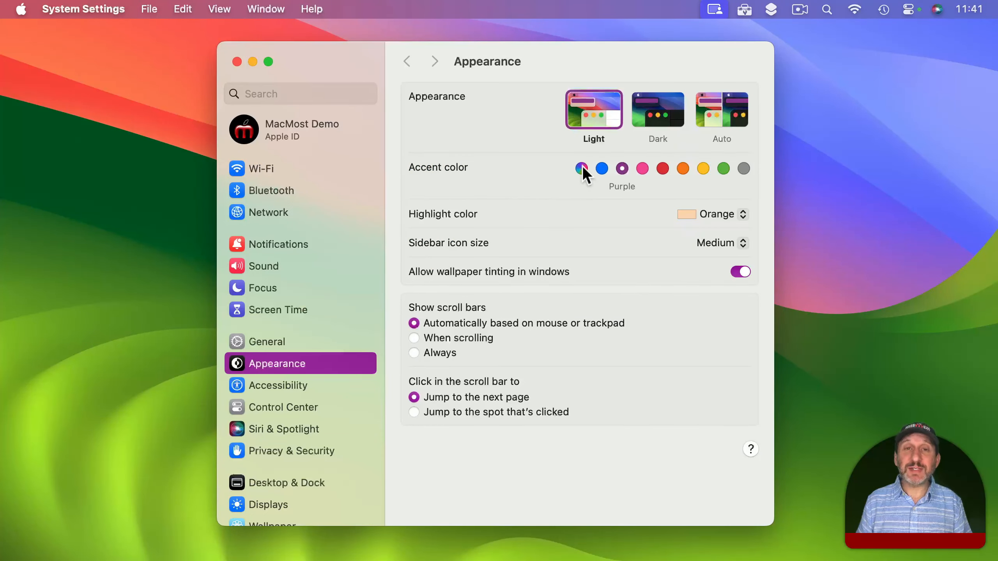
Step: In System Settings, combine the Multicolor accent with a Blue highlight color, and select part of paragraph One in Pages to preview it
left_click(582, 168)
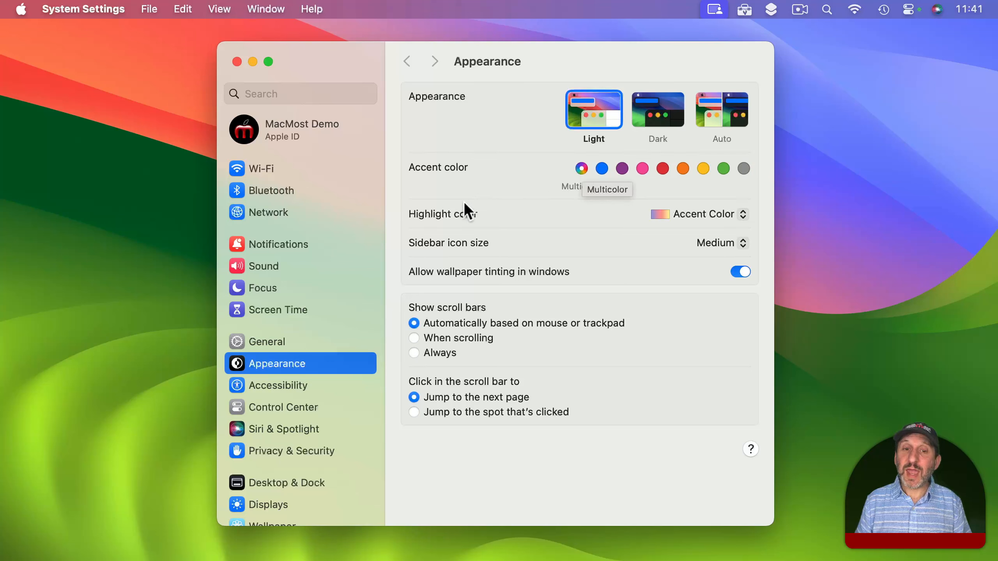
left_click(695, 214)
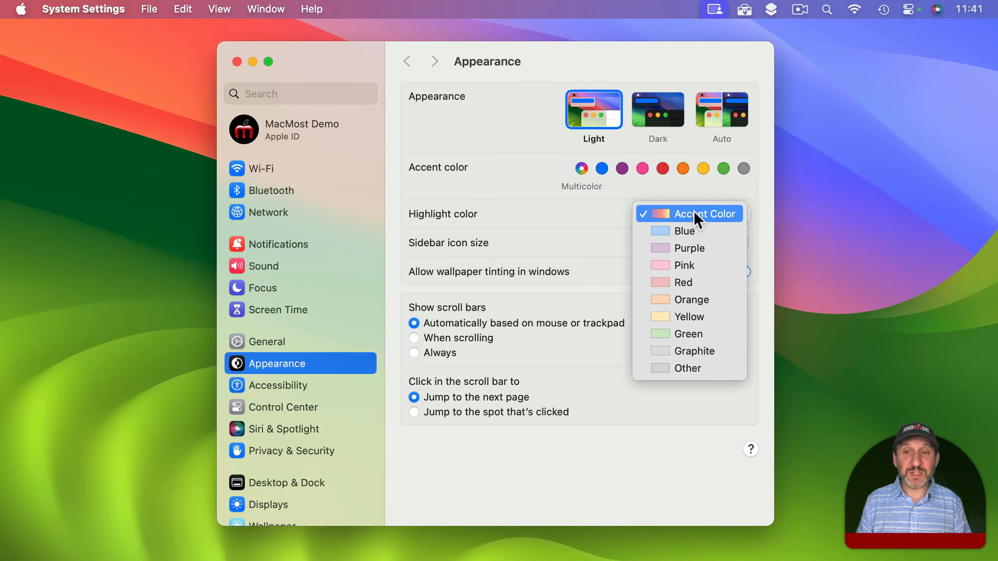
left_click(692, 229)
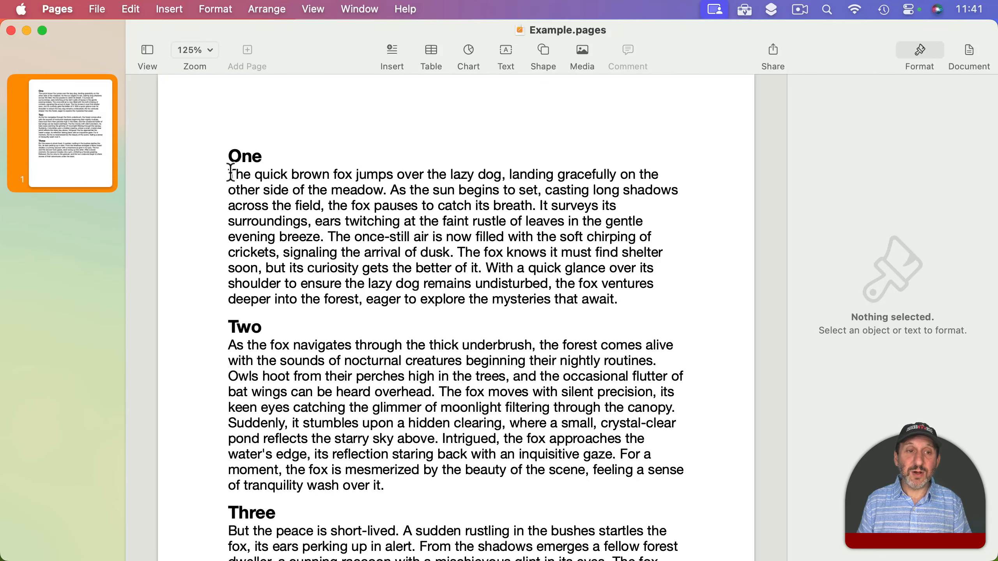
left_click_drag(229, 174, 525, 222)
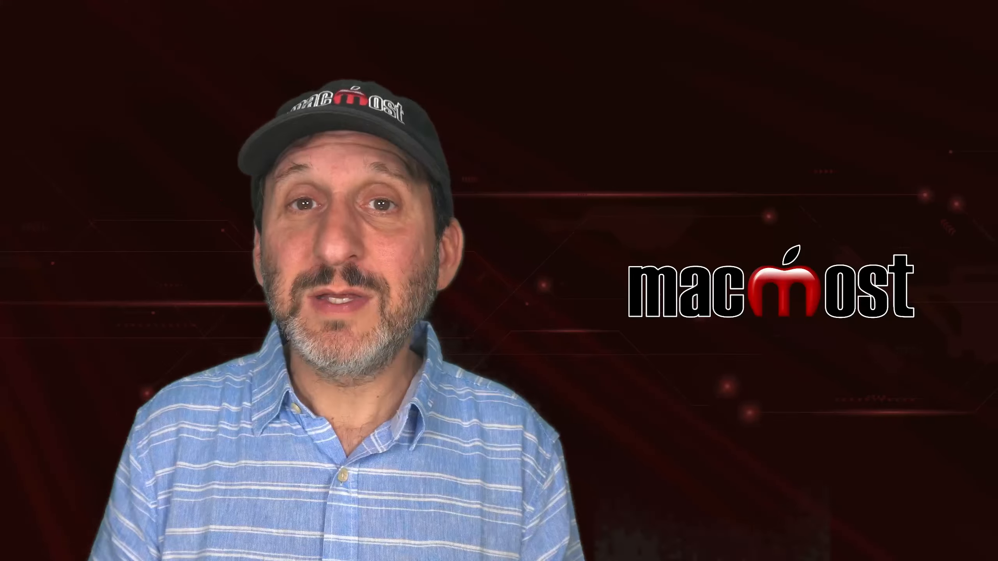